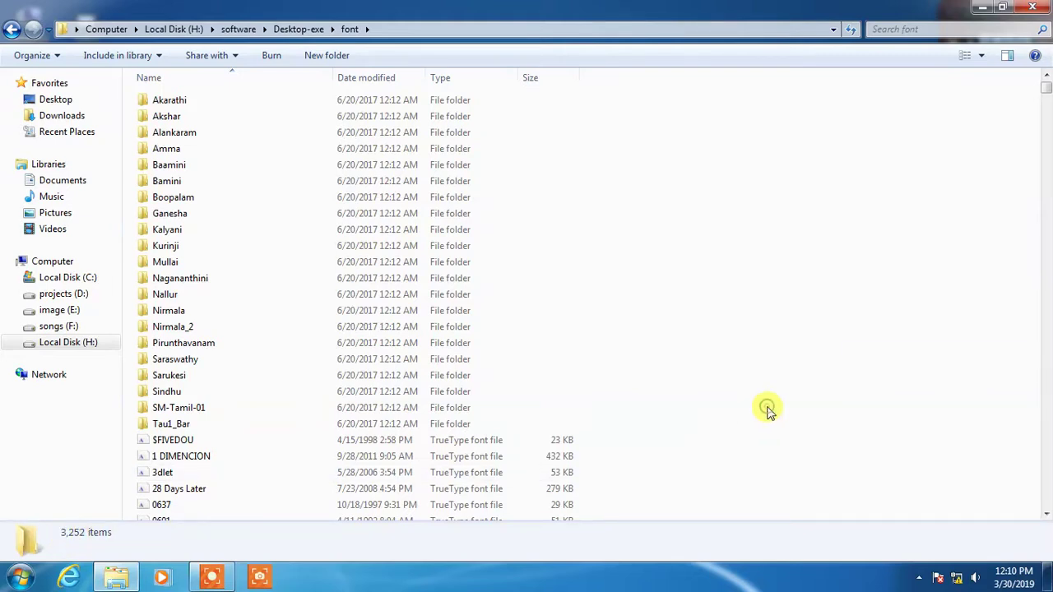
pyautogui.click(30, 58)
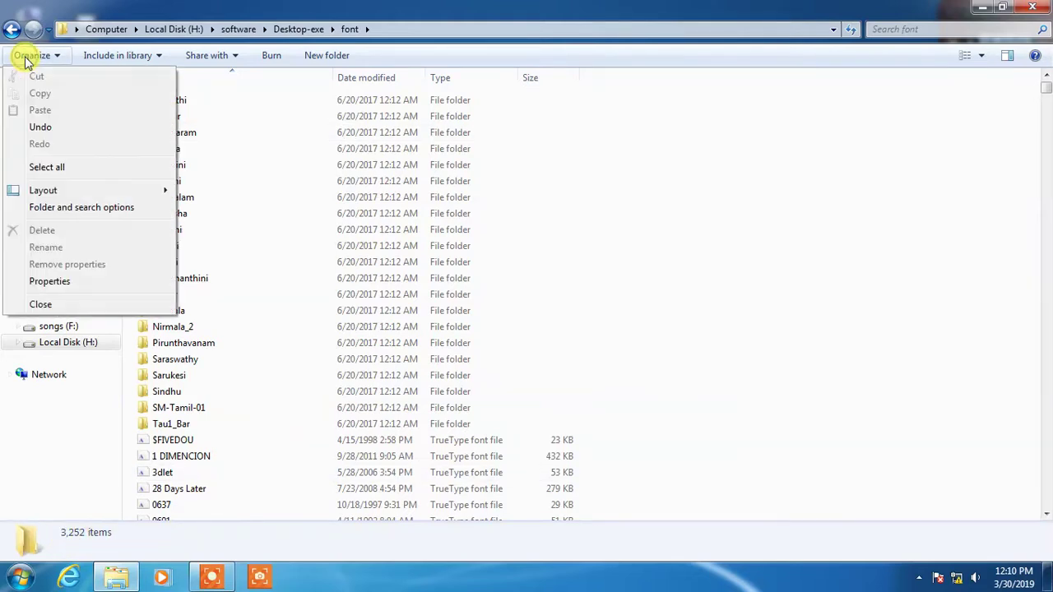
pyautogui.click(47, 168)
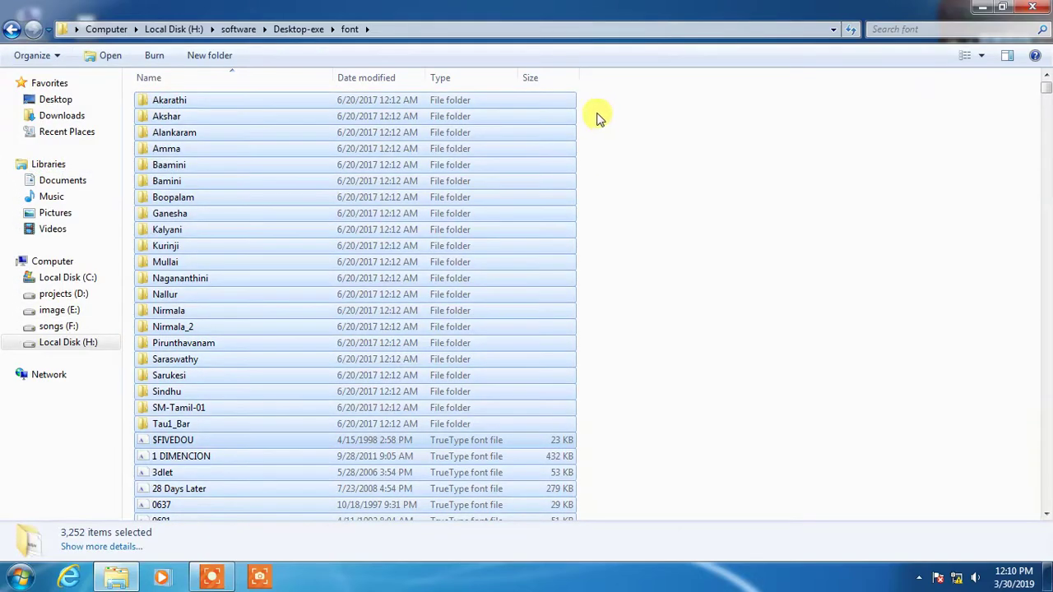
pyautogui.moveTo(594, 99); pyautogui.dragTo(491, 427)
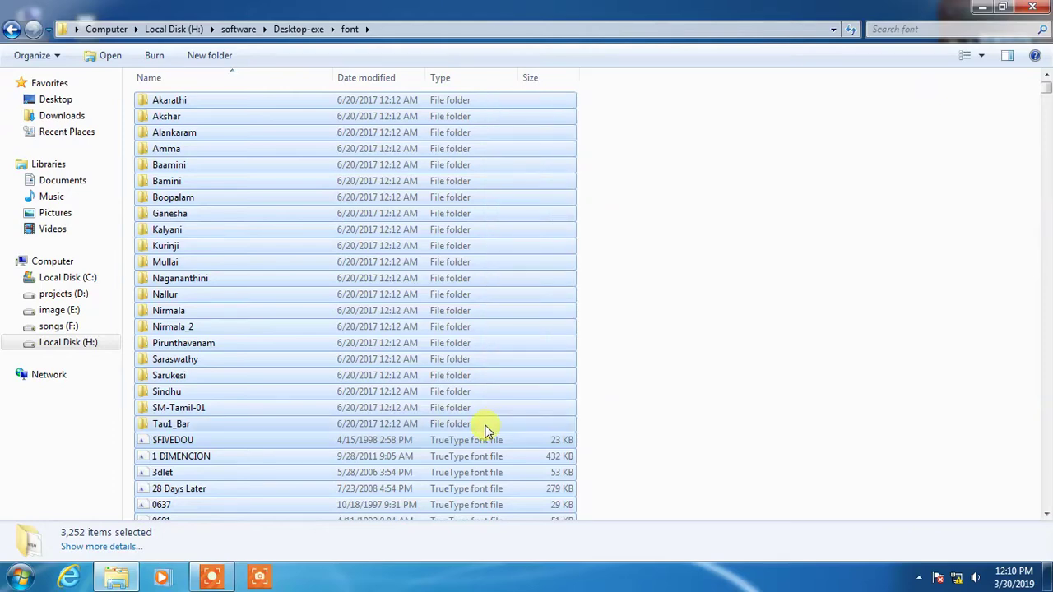
pyautogui.click(667, 418)
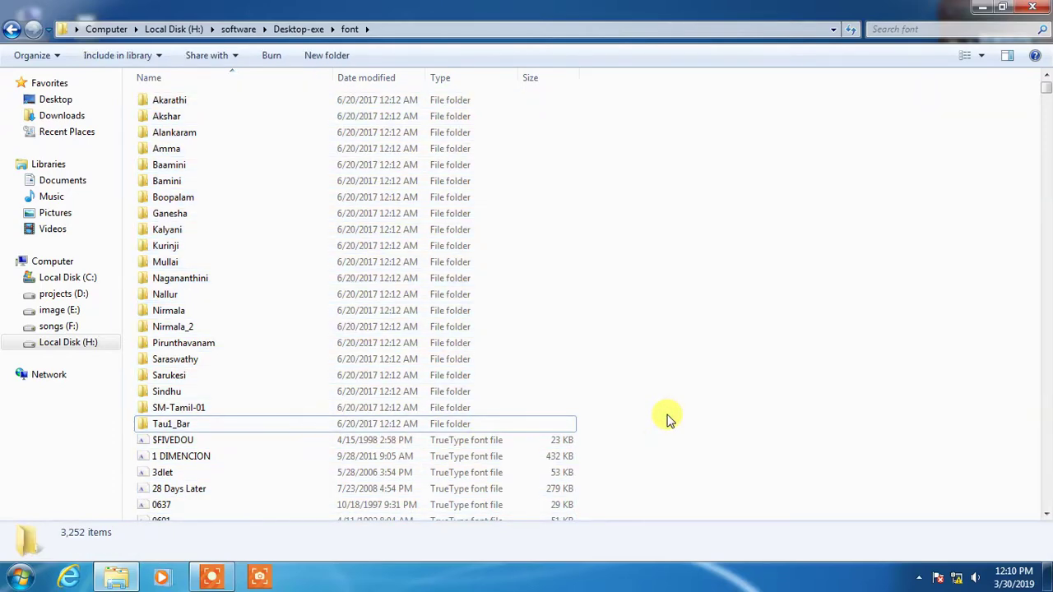
pyautogui.hotkey('ctrl', 'a')
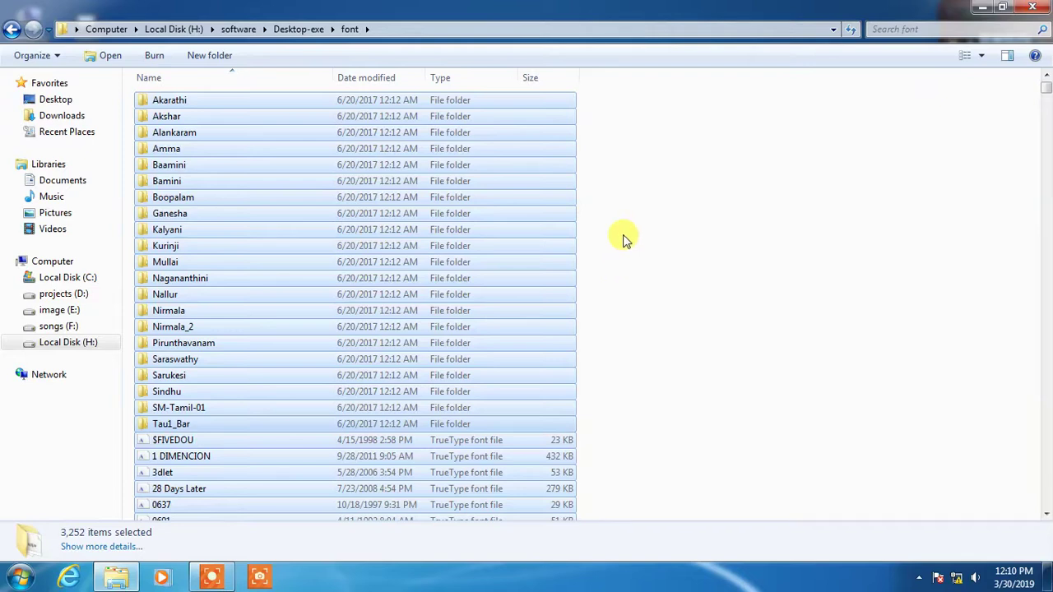
pyautogui.moveTo(594, 94); pyautogui.dragTo(539, 425)
pyautogui.click(610, 416)
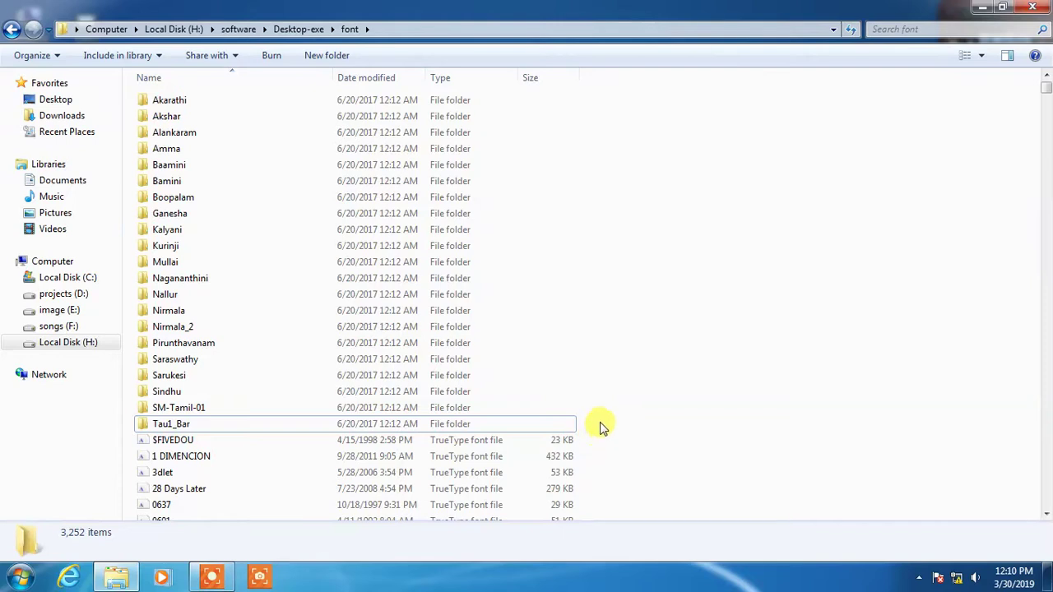
# Select everything in the font folder except the subfolders from Akarathi through Tau1_Bar, keeping only the font files selected.
pyautogui.hotkey('ctrl', 'a')
pyautogui.keyDown('ctrl'); pyautogui.click(529, 424); pyautogui.keyUp('ctrl')
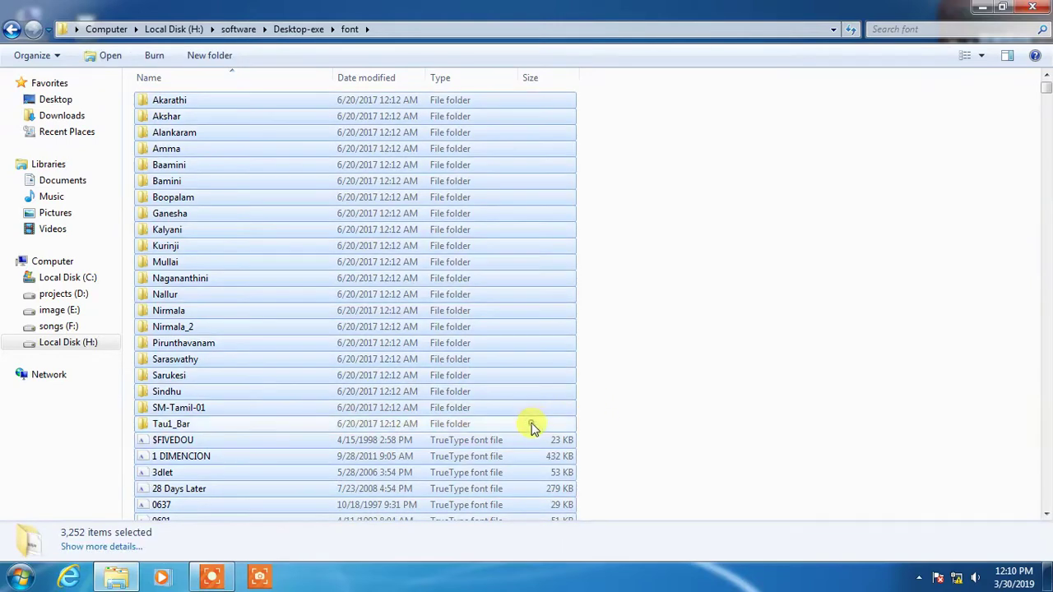
pyautogui.keyDown('ctrl'); pyautogui.click(526, 407); pyautogui.keyUp('ctrl')
pyautogui.keyDown('ctrl'); pyautogui.click(528, 392); pyautogui.keyUp('ctrl')
pyautogui.keyDown('ctrl'); pyautogui.click(528, 375); pyautogui.keyUp('ctrl')
pyautogui.keyDown('ctrl'); pyautogui.click(527, 359); pyautogui.keyUp('ctrl')
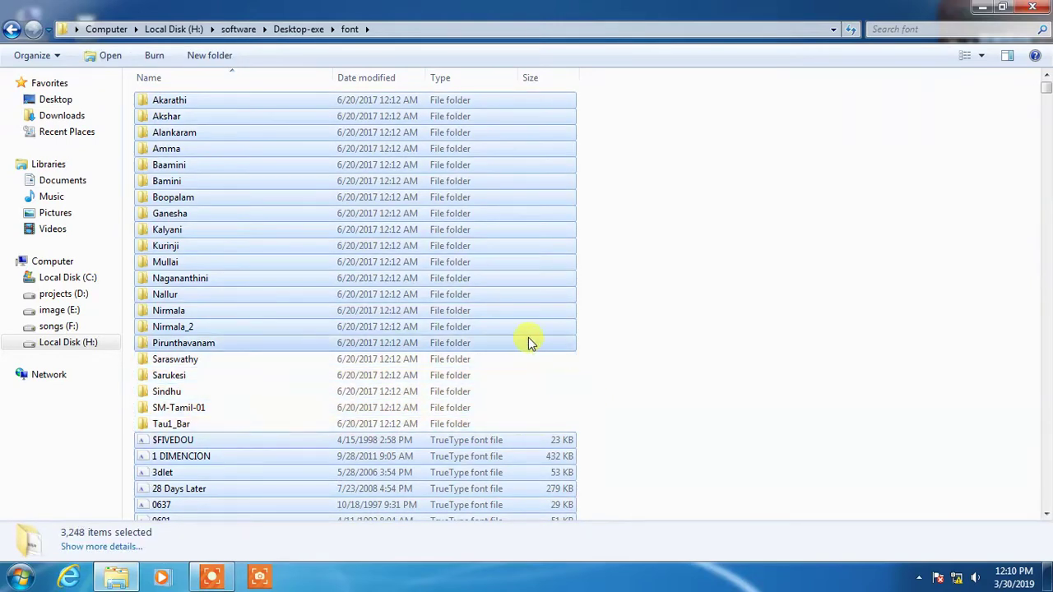
pyautogui.keyDown('ctrl'); pyautogui.click(530, 343); pyautogui.keyUp('ctrl')
pyautogui.keyDown('ctrl'); pyautogui.click(532, 313); pyautogui.keyUp('ctrl')
pyautogui.keyDown('ctrl'); pyautogui.click(535, 294); pyautogui.keyUp('ctrl')
pyautogui.keyDown('ctrl'); pyautogui.click(529, 329); pyautogui.keyUp('ctrl')
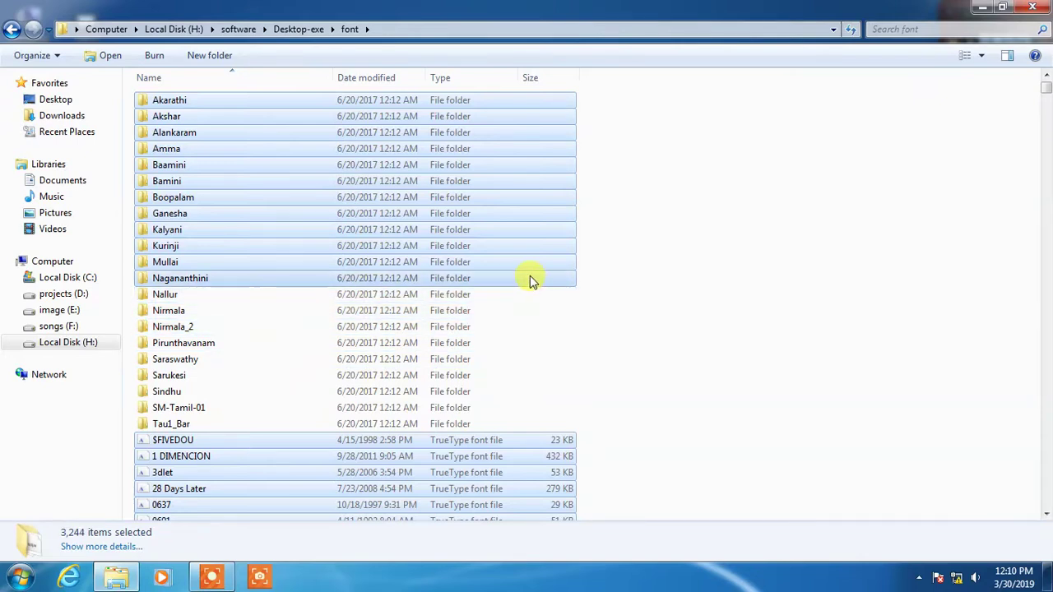
pyautogui.keyDown('ctrl'); pyautogui.click(532, 278); pyautogui.keyUp('ctrl')
pyautogui.keyDown('ctrl'); pyautogui.click(531, 261); pyautogui.keyUp('ctrl')
pyautogui.keyDown('ctrl'); pyautogui.click(533, 245); pyautogui.keyUp('ctrl')
pyautogui.keyDown('ctrl'); pyautogui.click(535, 229); pyautogui.keyUp('ctrl')
pyautogui.keyDown('ctrl'); pyautogui.click(535, 213); pyautogui.keyUp('ctrl')
pyautogui.keyDown('ctrl'); pyautogui.click(536, 197); pyautogui.keyUp('ctrl')
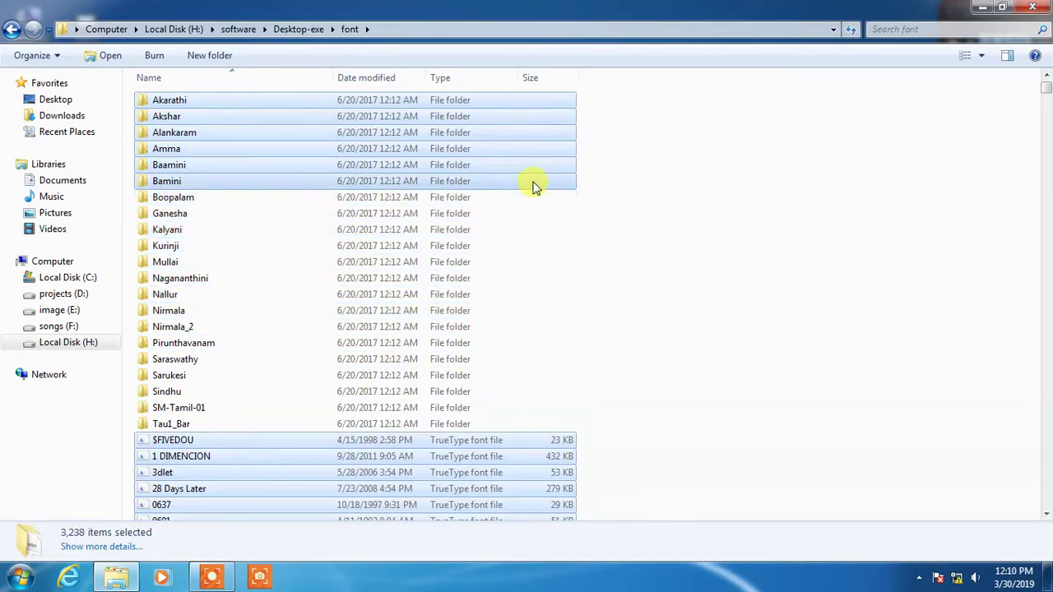
pyautogui.keyDown('ctrl'); pyautogui.click(535, 181); pyautogui.keyUp('ctrl')
pyautogui.keyDown('ctrl'); pyautogui.click(534, 165); pyautogui.keyUp('ctrl')
pyautogui.keyDown('ctrl'); pyautogui.click(535, 148); pyautogui.keyUp('ctrl')
pyautogui.keyDown('ctrl'); pyautogui.click(536, 132); pyautogui.keyUp('ctrl')
pyautogui.keyDown('ctrl'); pyautogui.click(536, 116); pyautogui.keyUp('ctrl')
pyautogui.keyDown('ctrl'); pyautogui.click(534, 100); pyautogui.keyUp('ctrl')
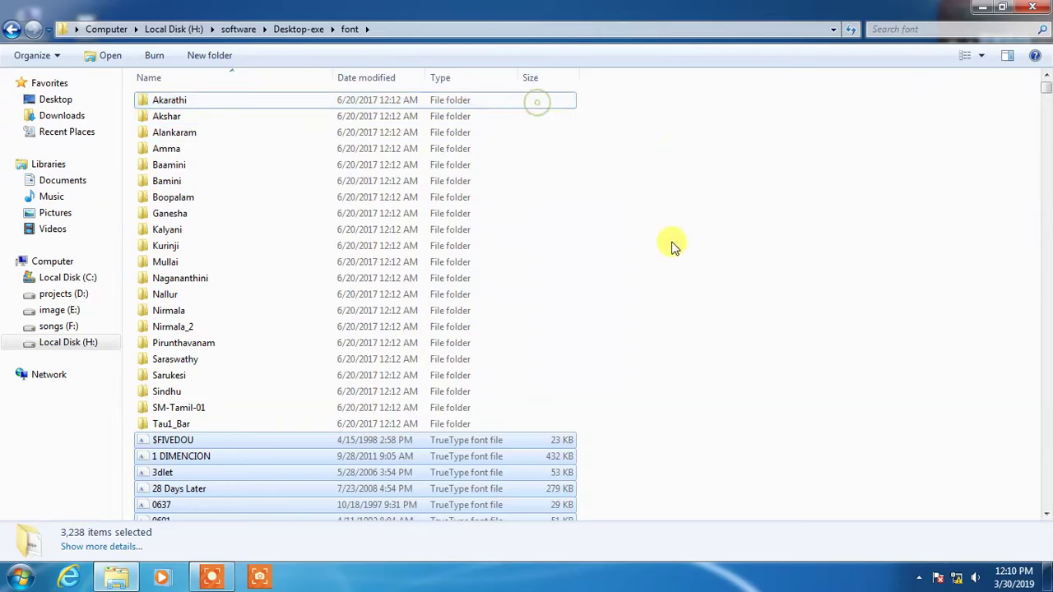
# Install all the selected font files.
pyautogui.moveTo(1046, 87); pyautogui.dragTo(1026, 104)
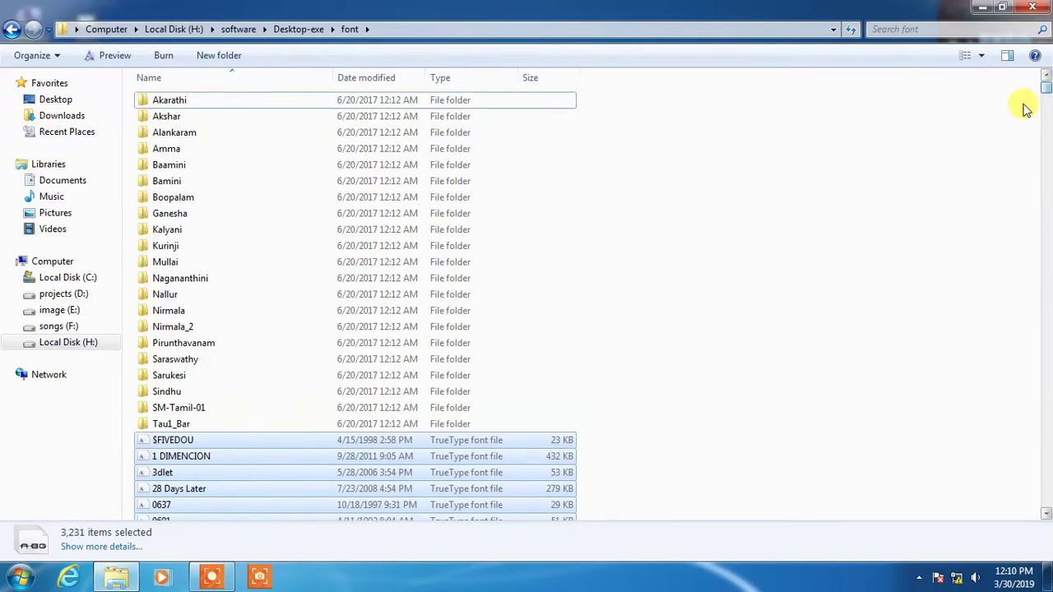
pyautogui.rightClick(469, 444)
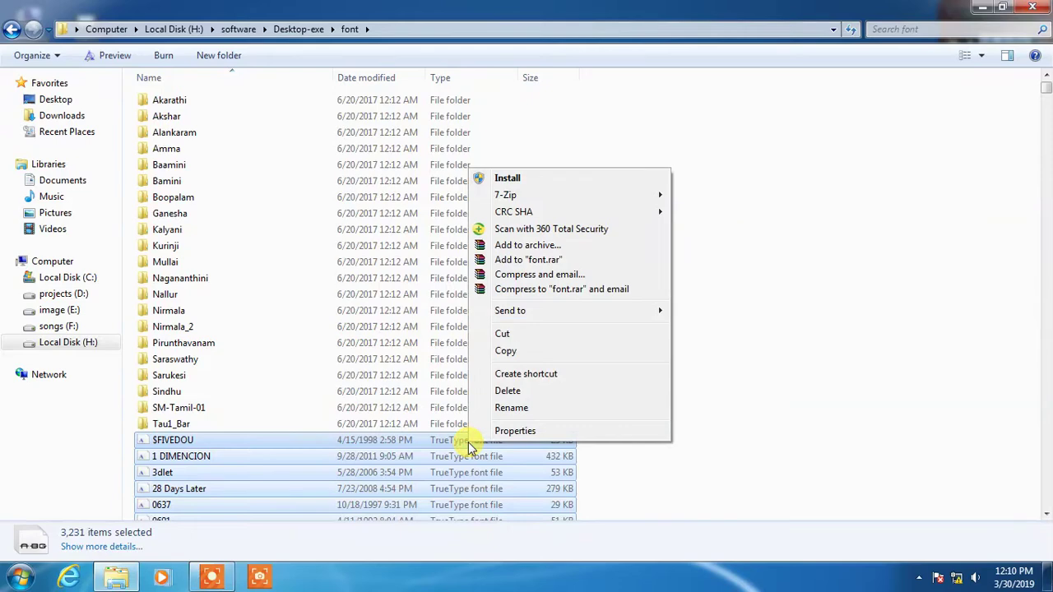
pyautogui.click(531, 177)
pyautogui.moveTo(536, 207); pyautogui.dragTo(809, 145)
pyautogui.click(726, 261)
pyautogui.click(816, 256)
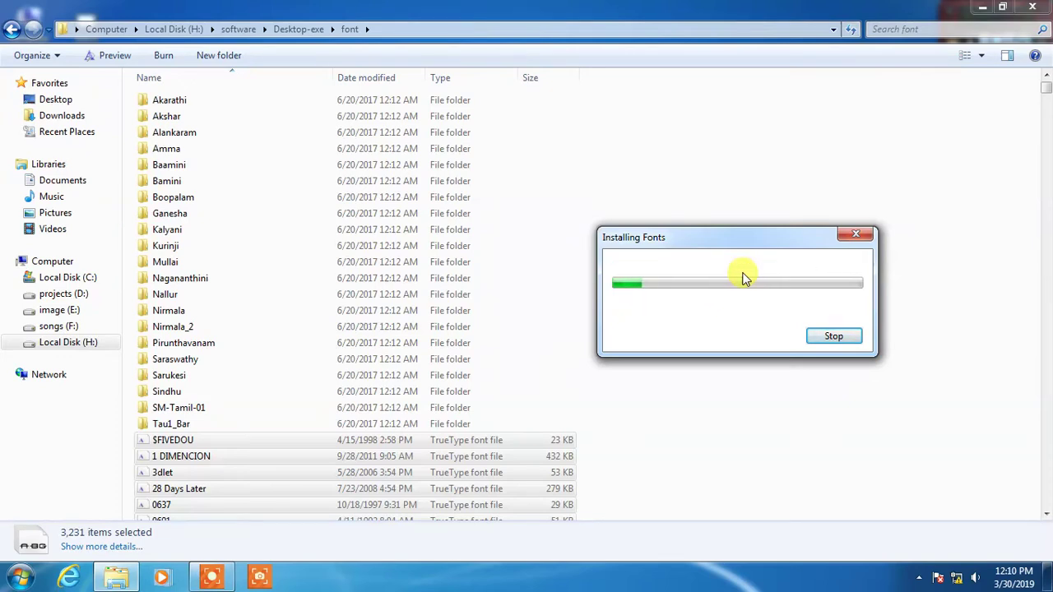
# Dismiss the warnings for BLACKCHA.PFB and BOISTERB.PFM, suppressing each for the remaining items, and let the font installation run.
pyautogui.click(440, 308)
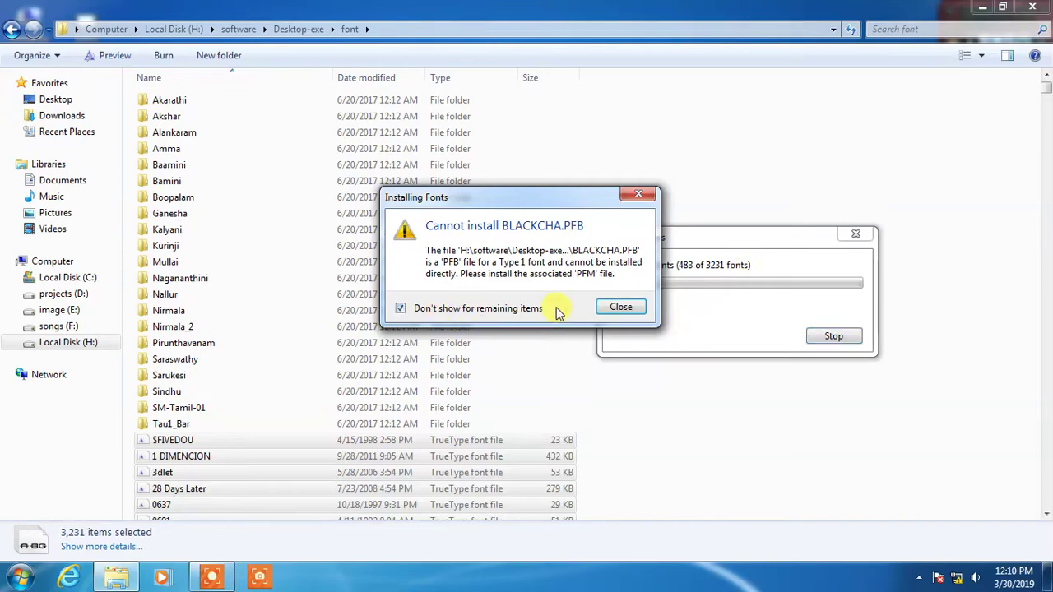
pyautogui.click(621, 306)
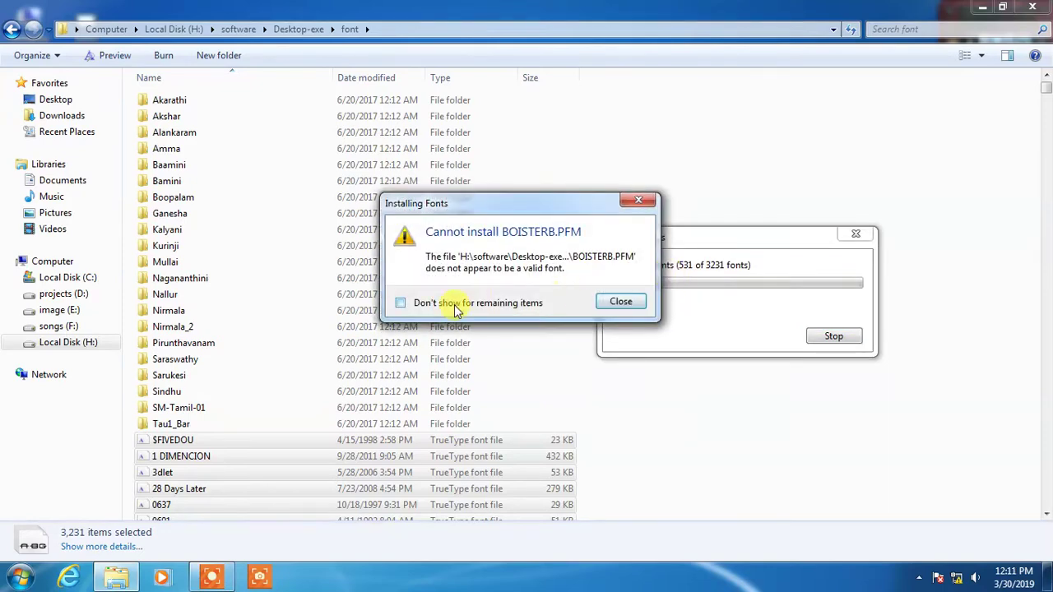
pyautogui.click(457, 308)
pyautogui.click(615, 304)
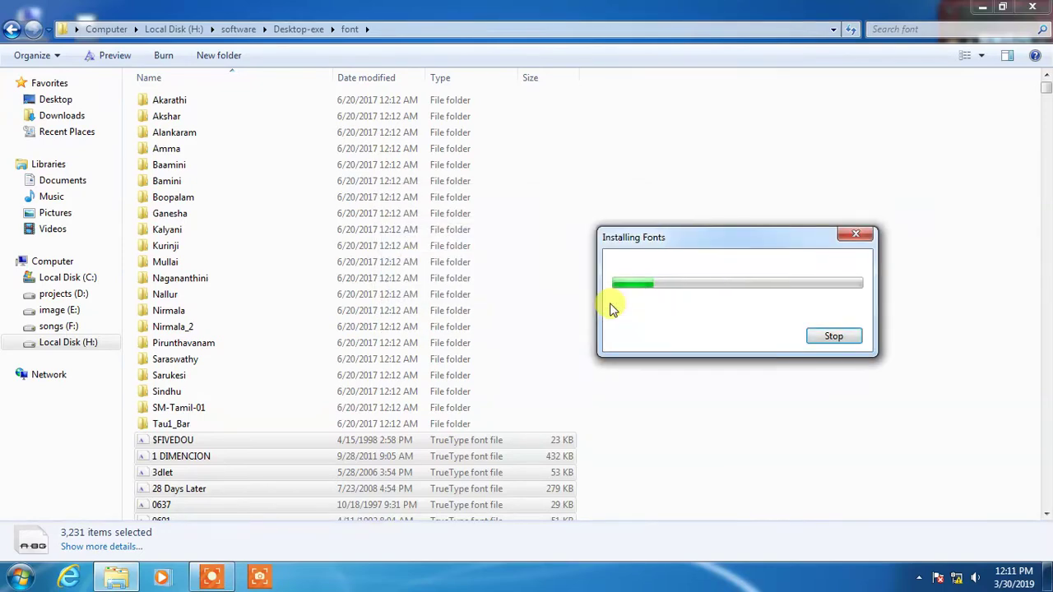
pyautogui.moveTo(736, 239); pyautogui.dragTo(798, 209)
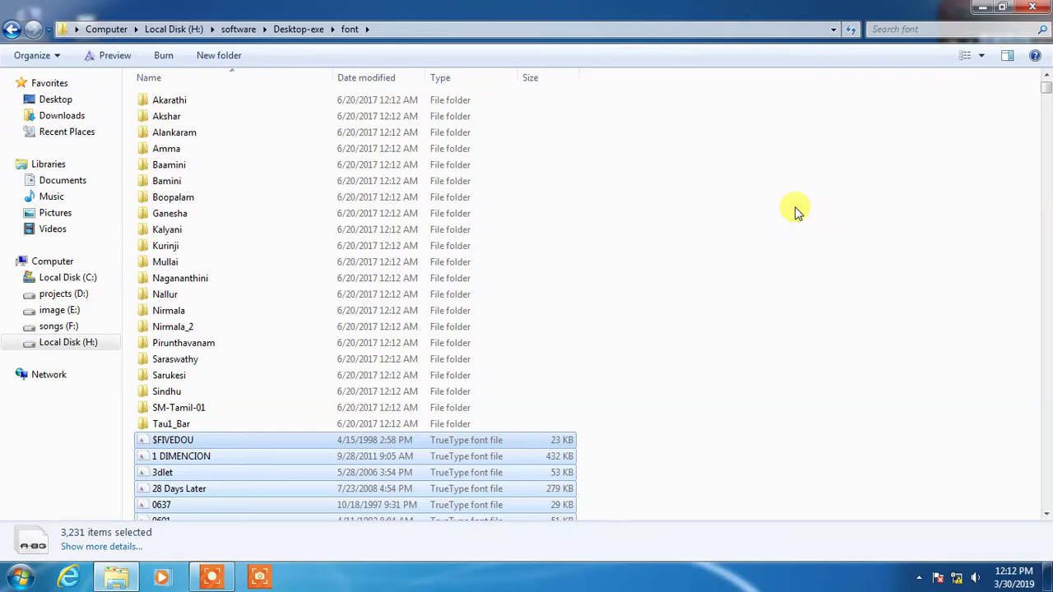
# Show the desktop, open the Fonts folder in Control Panel and look through the installed fonts.
pyautogui.press('super+d')
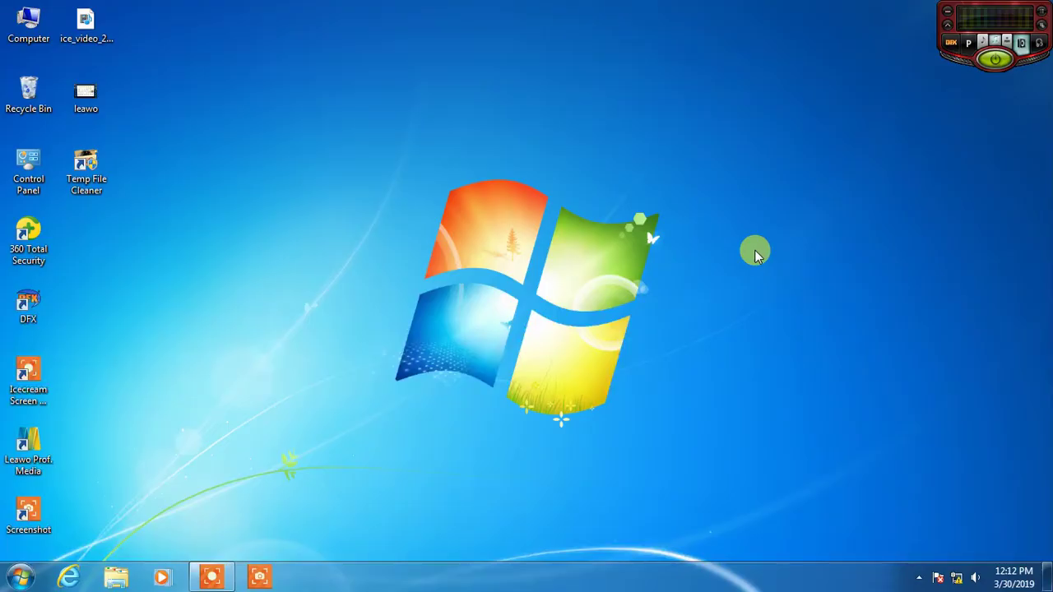
pyautogui.doubleClick(36, 176)
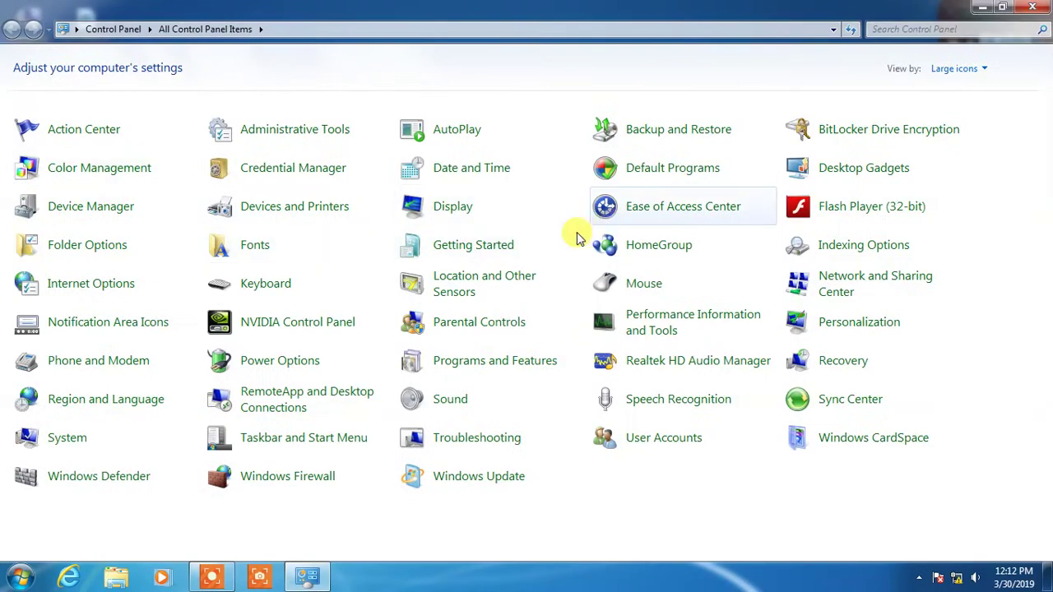
pyautogui.click(268, 249)
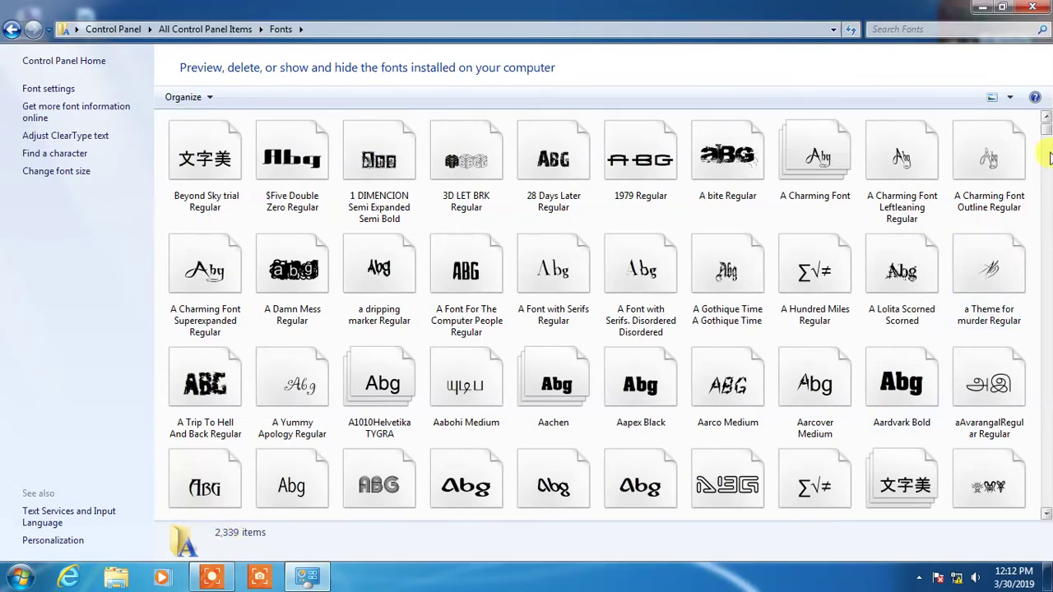
pyautogui.moveTo(1047, 138); pyautogui.dragTo(1041, 401)
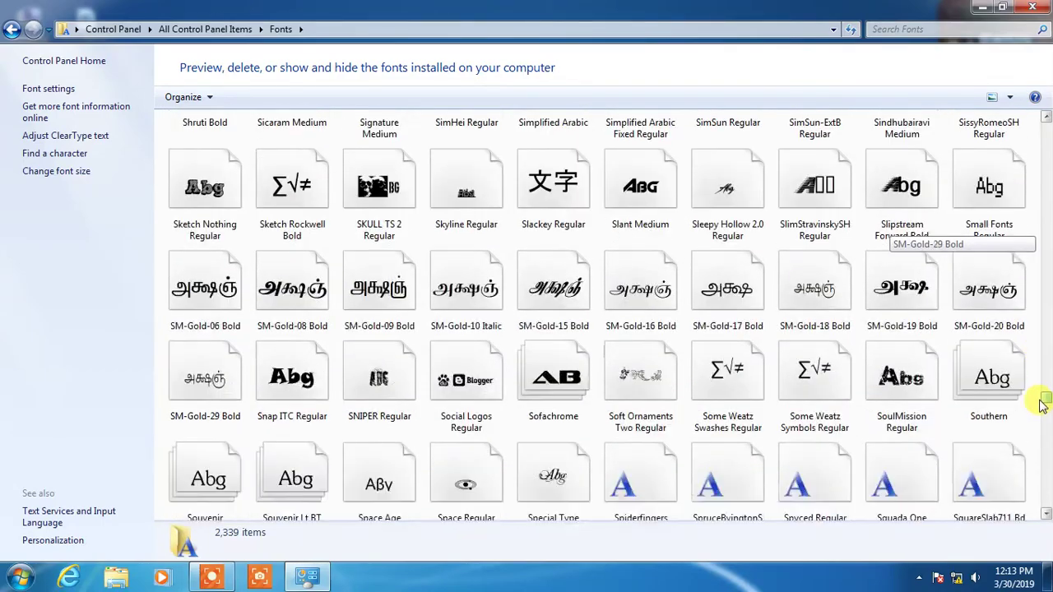